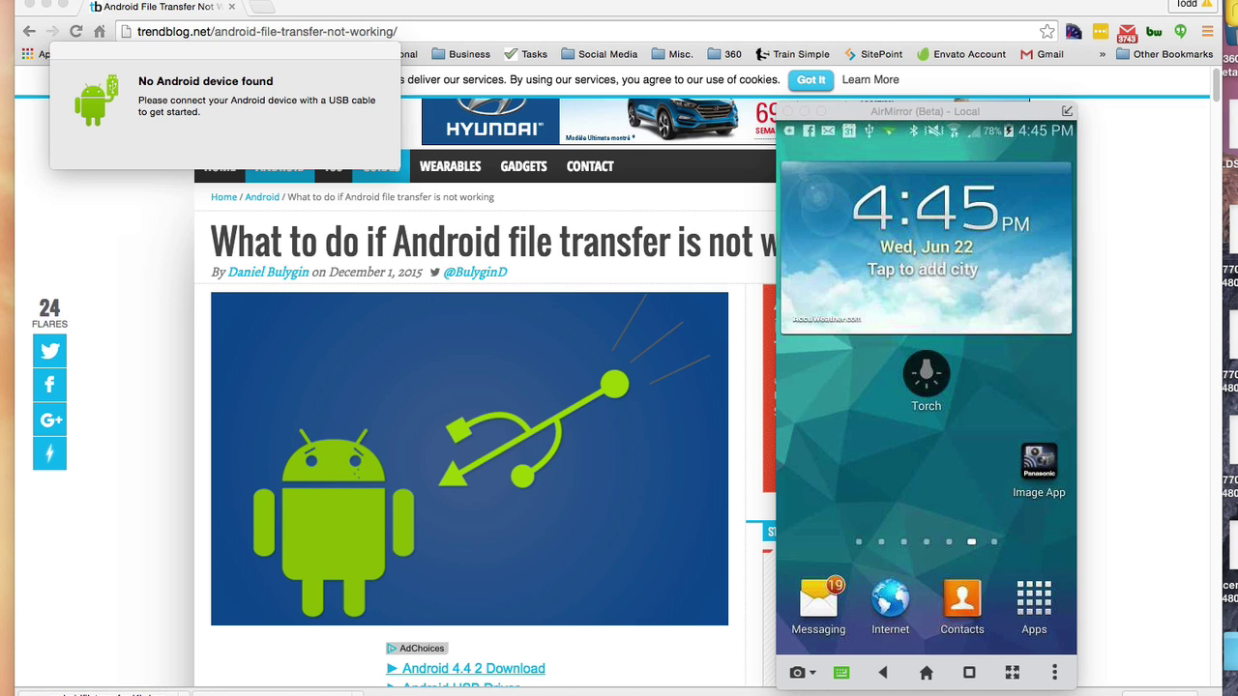
Move the AirMirror phone window closer to the Android File Transfer message, over the web article
left_click_drag(1128, 63, 707, 61)
key("super+Tab")
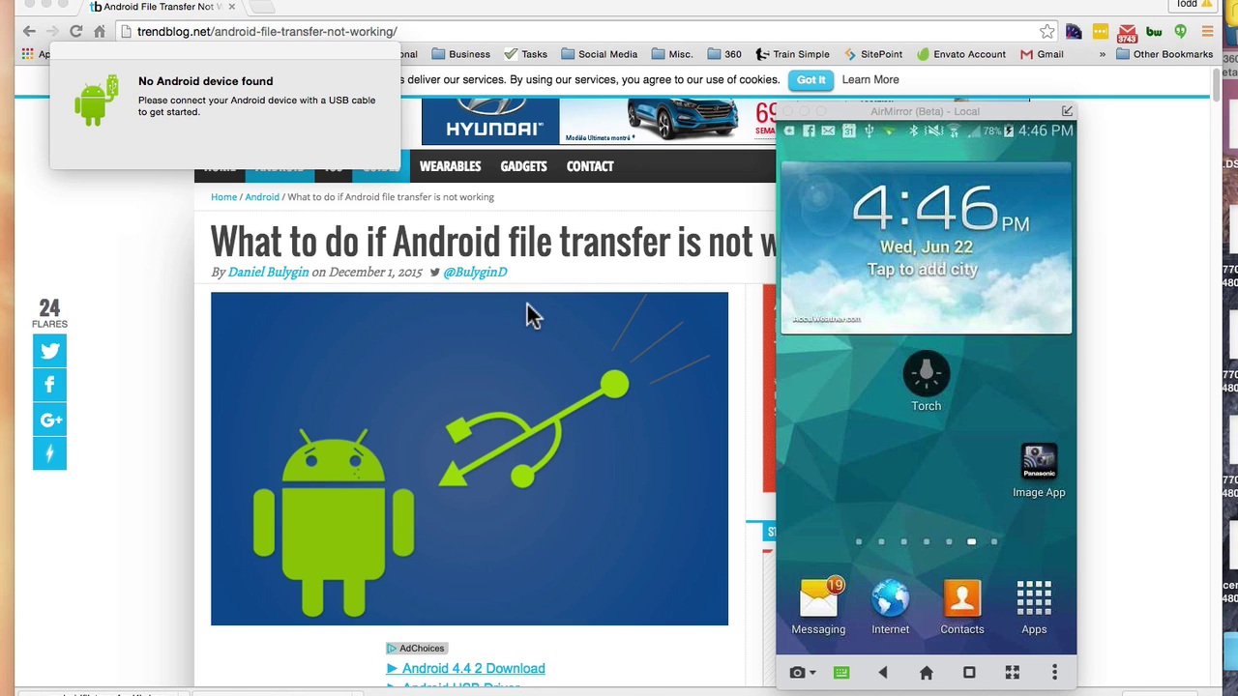
left_click_drag(899, 109, 769, 48)
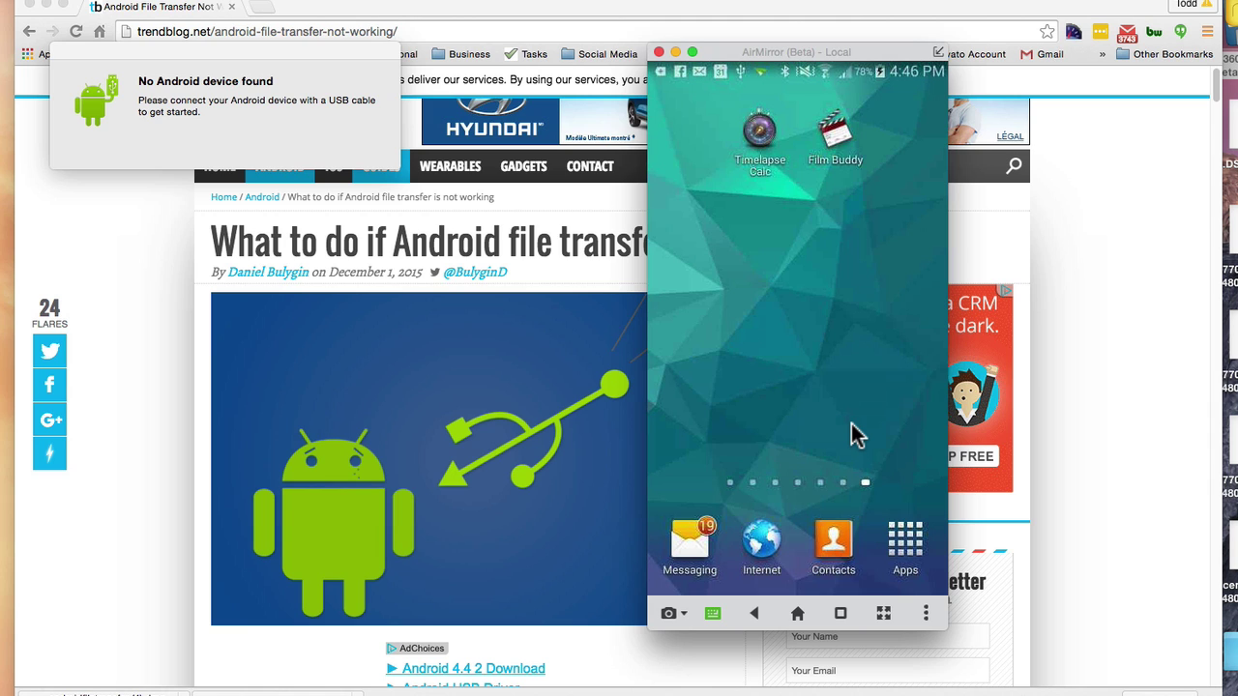
Bring the browser article forward and show its Step 1 on enabling file transfer on the Android device
left_click(1127, 501)
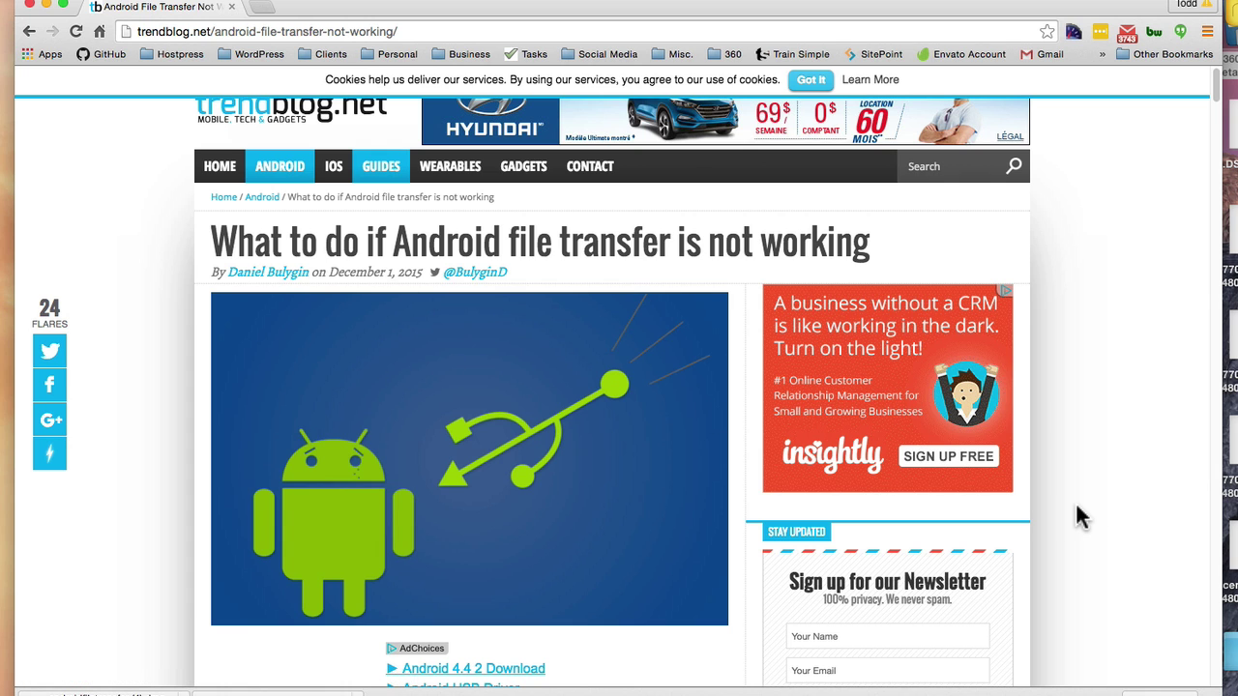
scroll(1077, 517, "down", 10)
scroll(1078, 508, "down", 5)
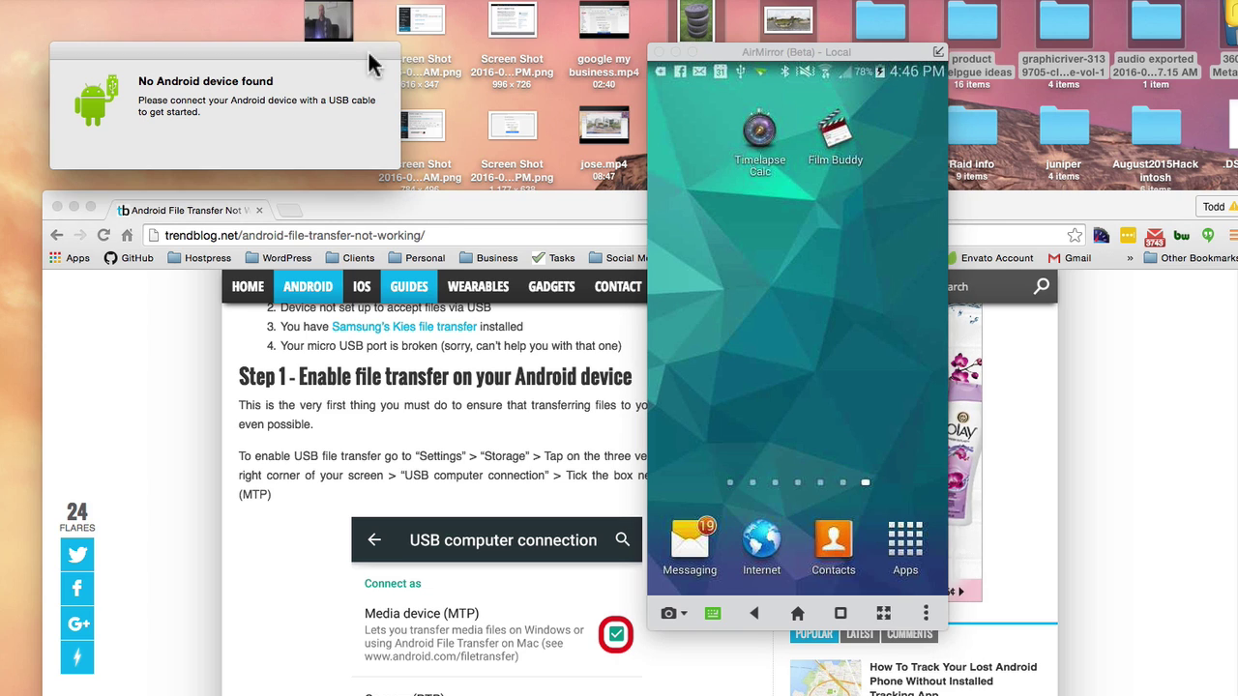
Return to the mirrored phone and examine its Developer options, including the USB debugging setting
left_click(790, 50)
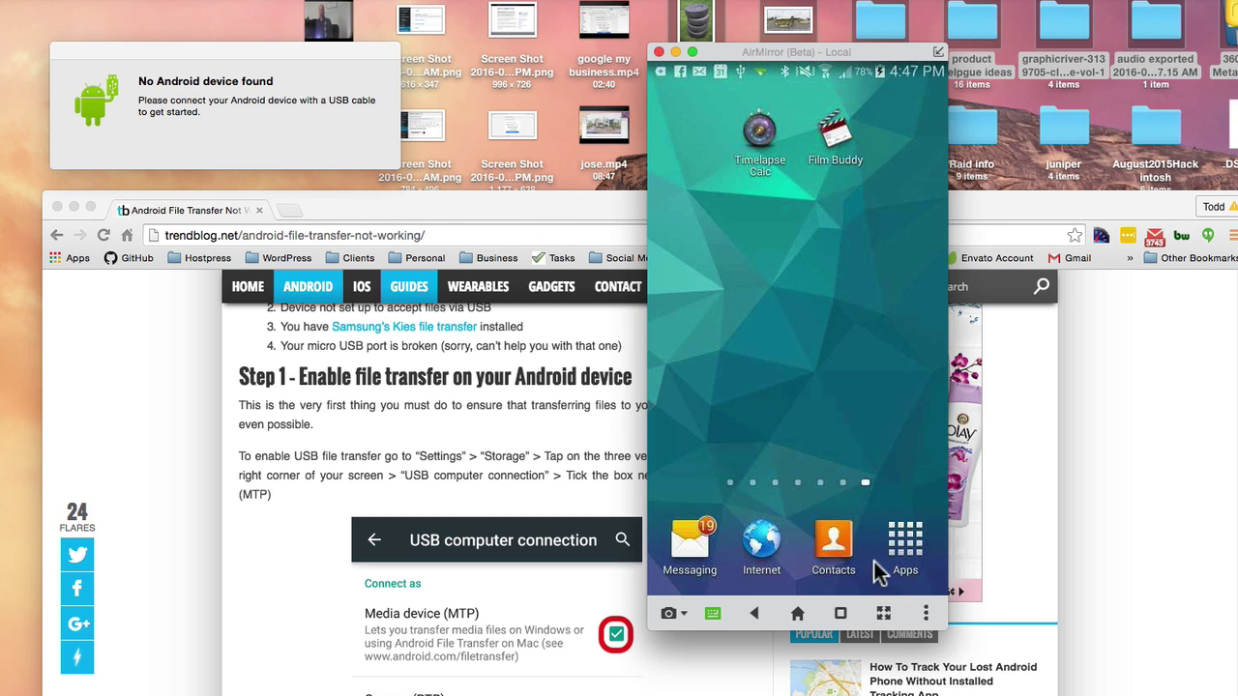
left_click(728, 271)
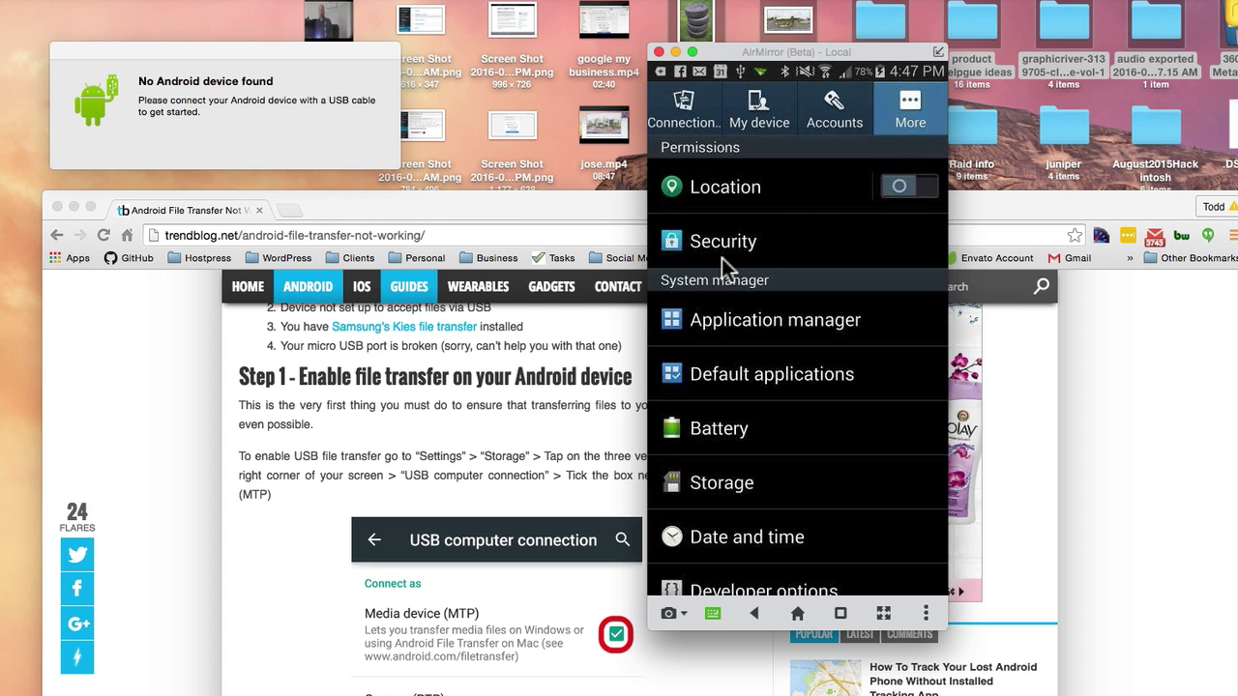
scroll(721, 258, "down", 2)
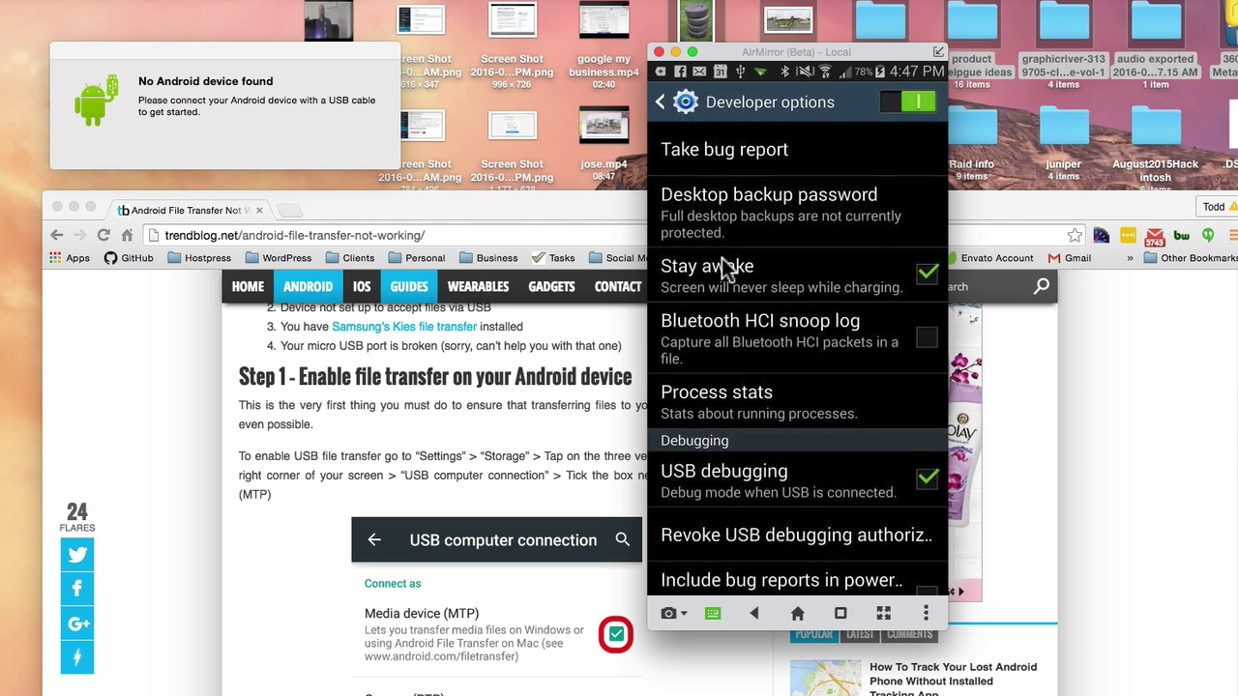
scroll(721, 258, "down", 3)
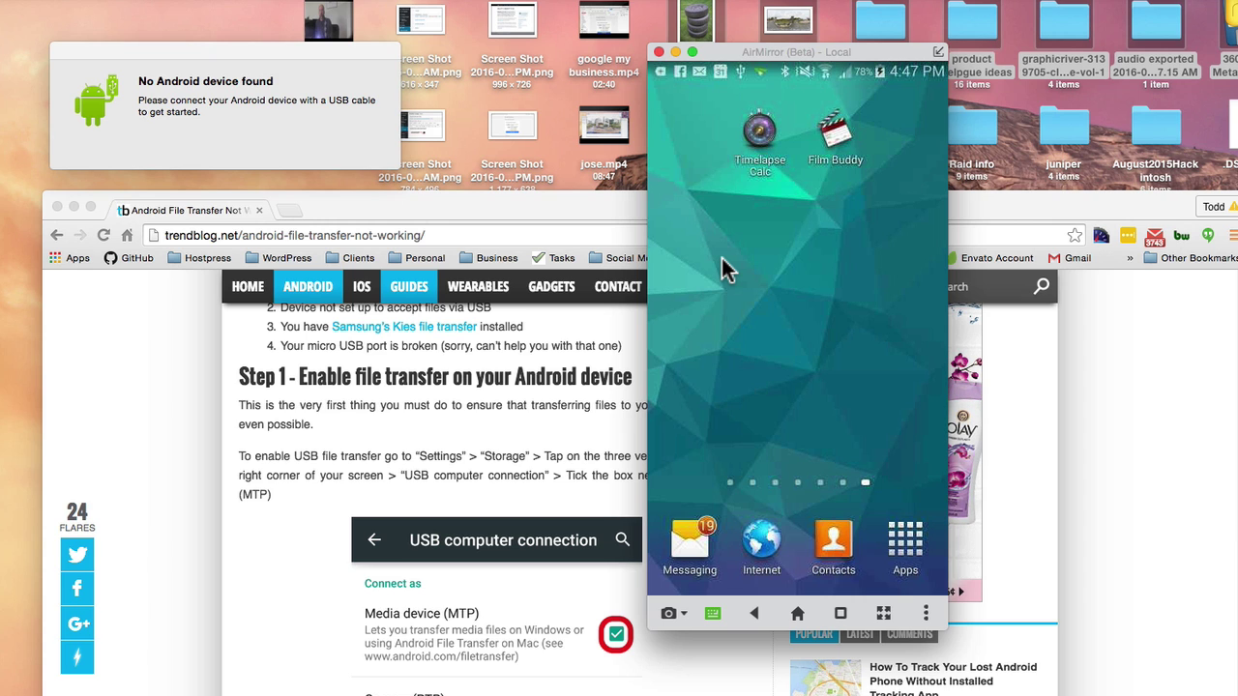
left_click(727, 270)
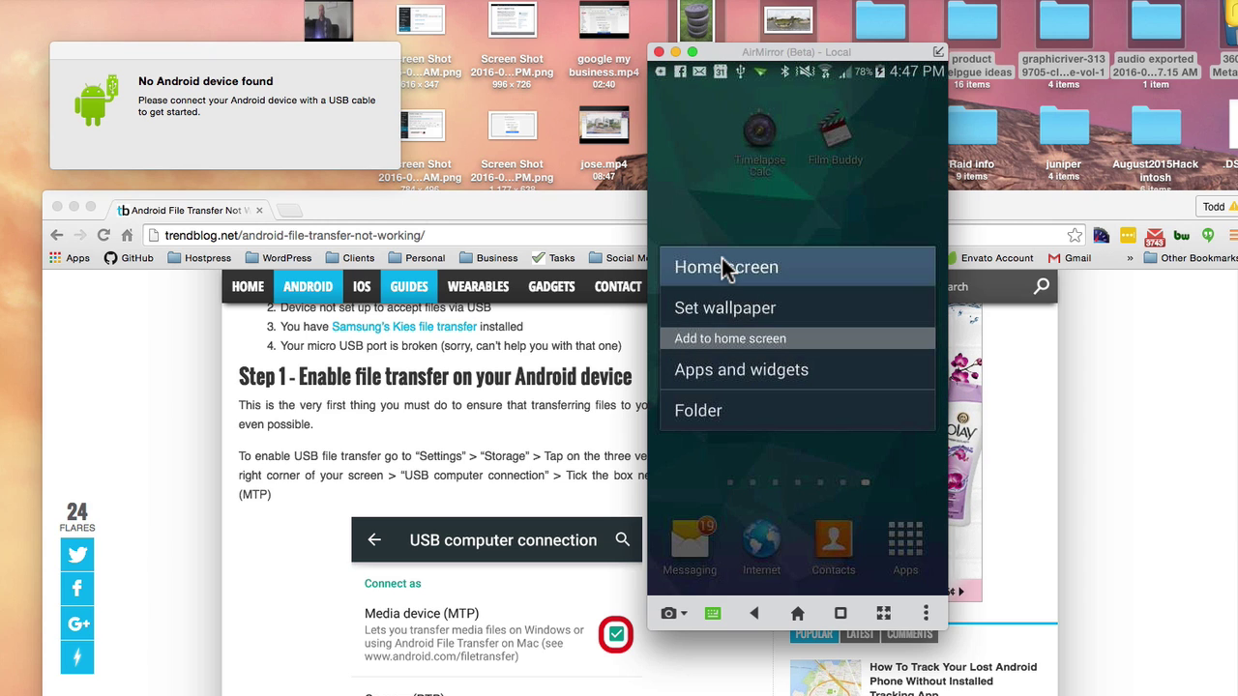
left_click(728, 271)
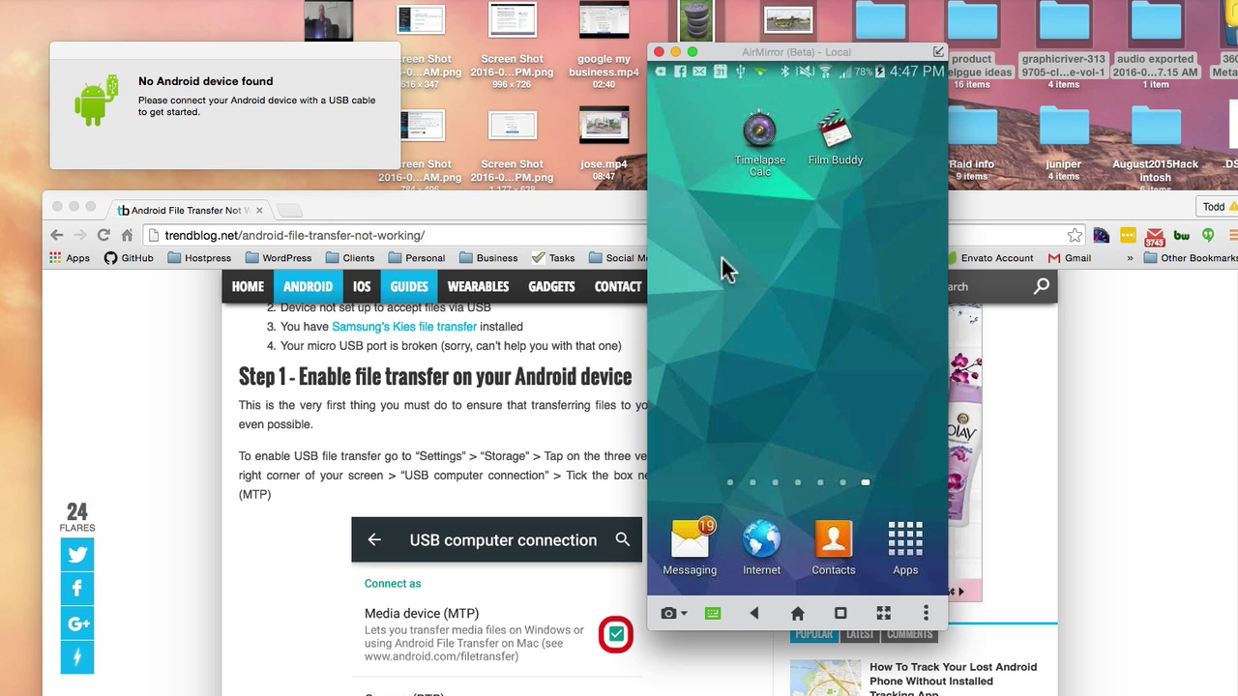
scroll(728, 271, "right", 2)
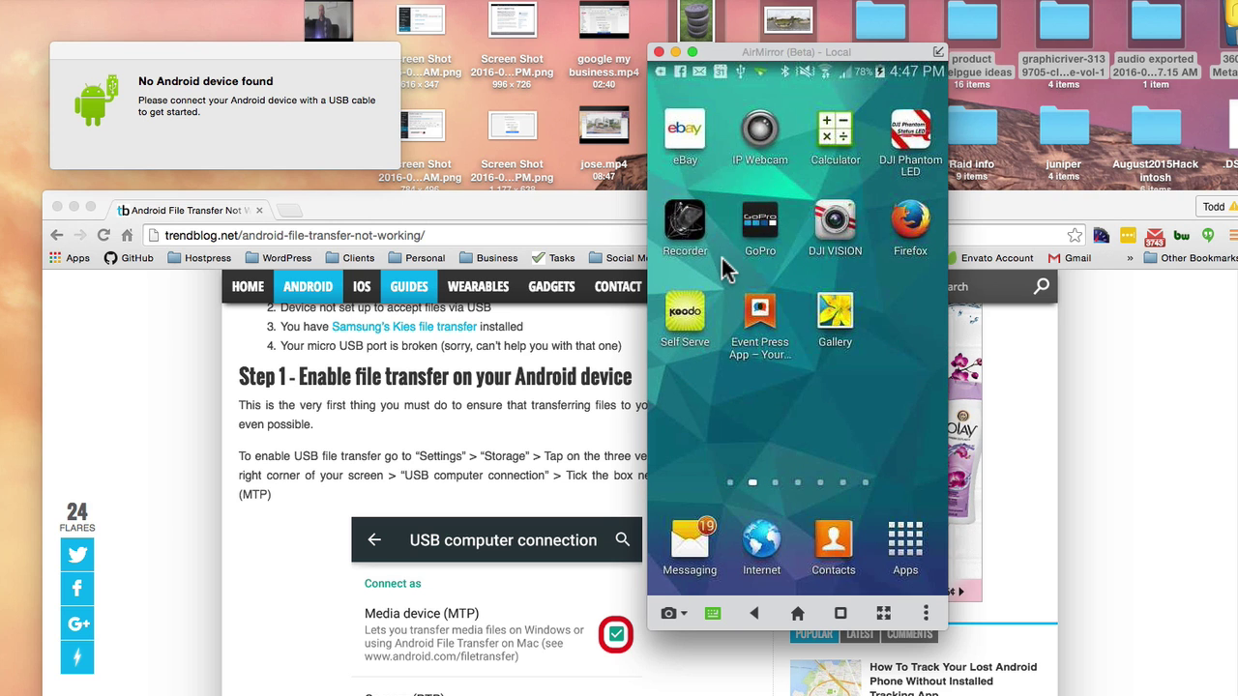
scroll(728, 271, "right", 2)
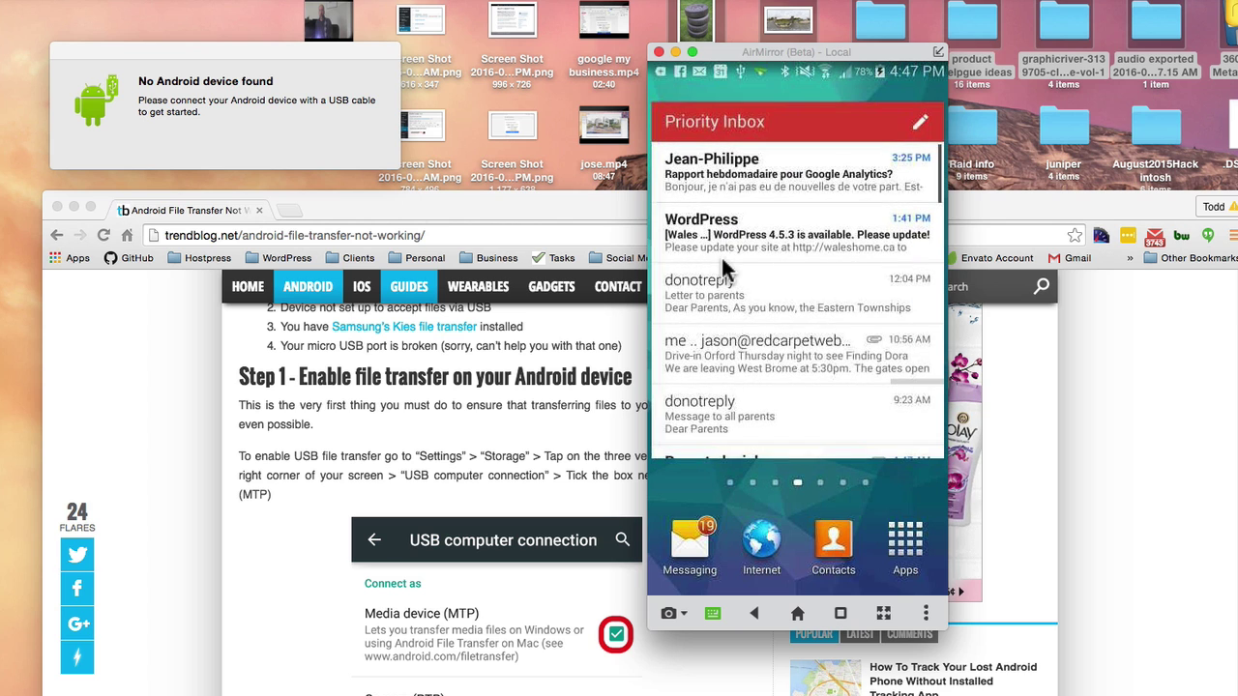
scroll(725, 269, "right", 1)
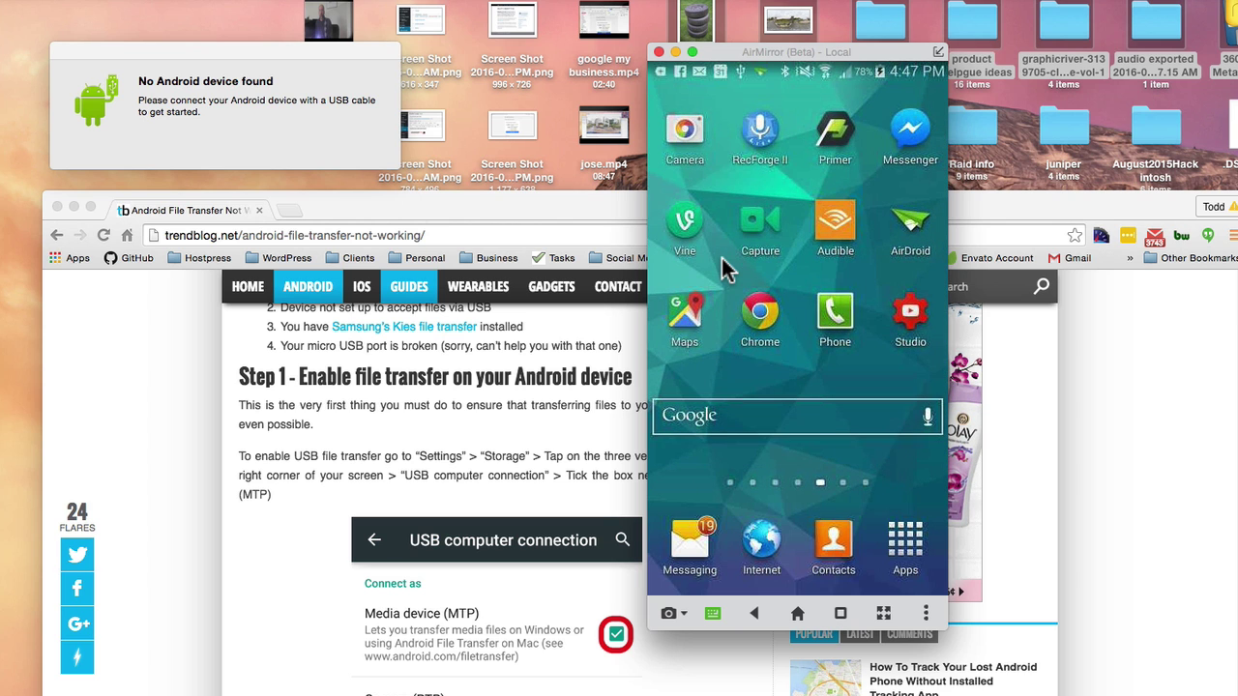
scroll(728, 271, "right", 1)
Open the phone's USB connection options from its notifications and connect as Media device (MTP)
scroll(728, 271, "up", 1)
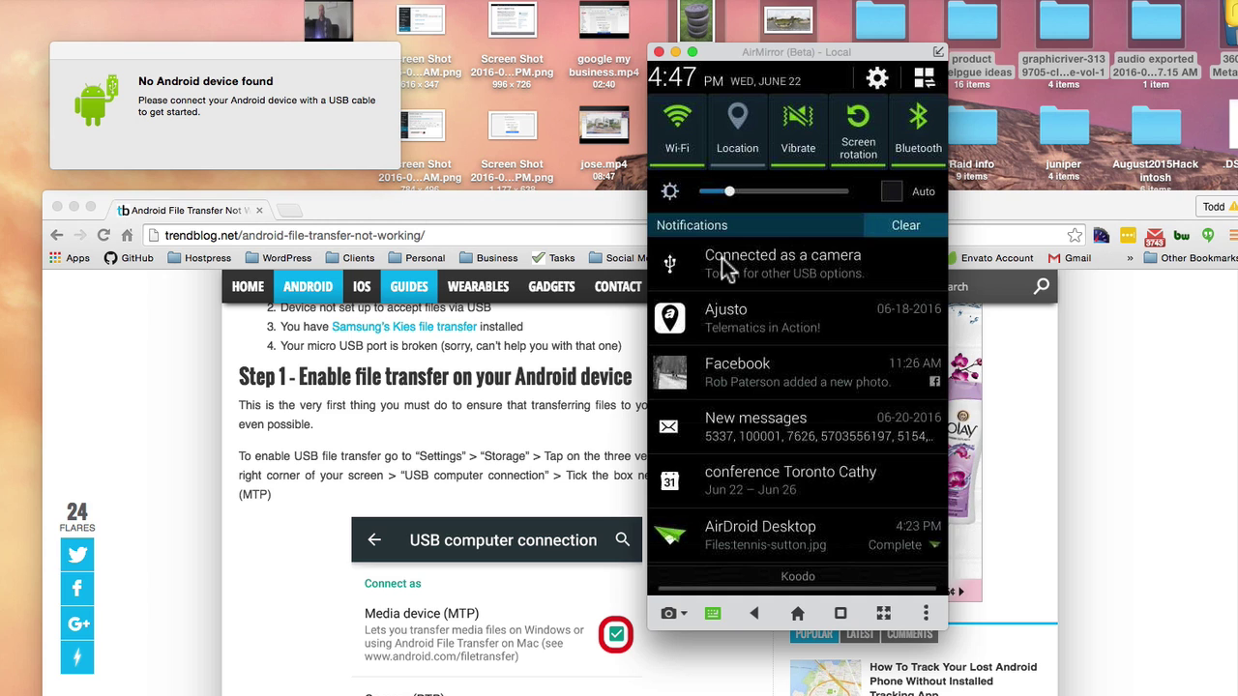
left_click(721, 258)
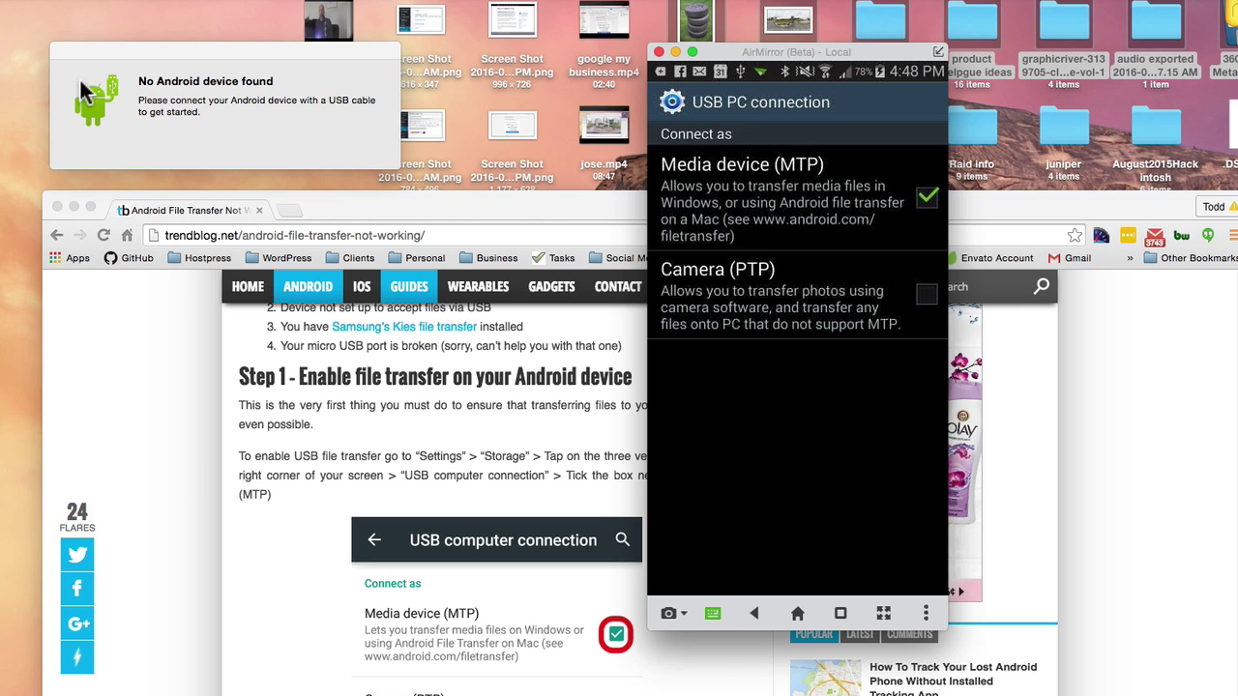
Place the file transfer window beside the mirrored phone and browse its storage, expanding the Panoramas folder on the card
left_click_drag(406, 517, 226, 75)
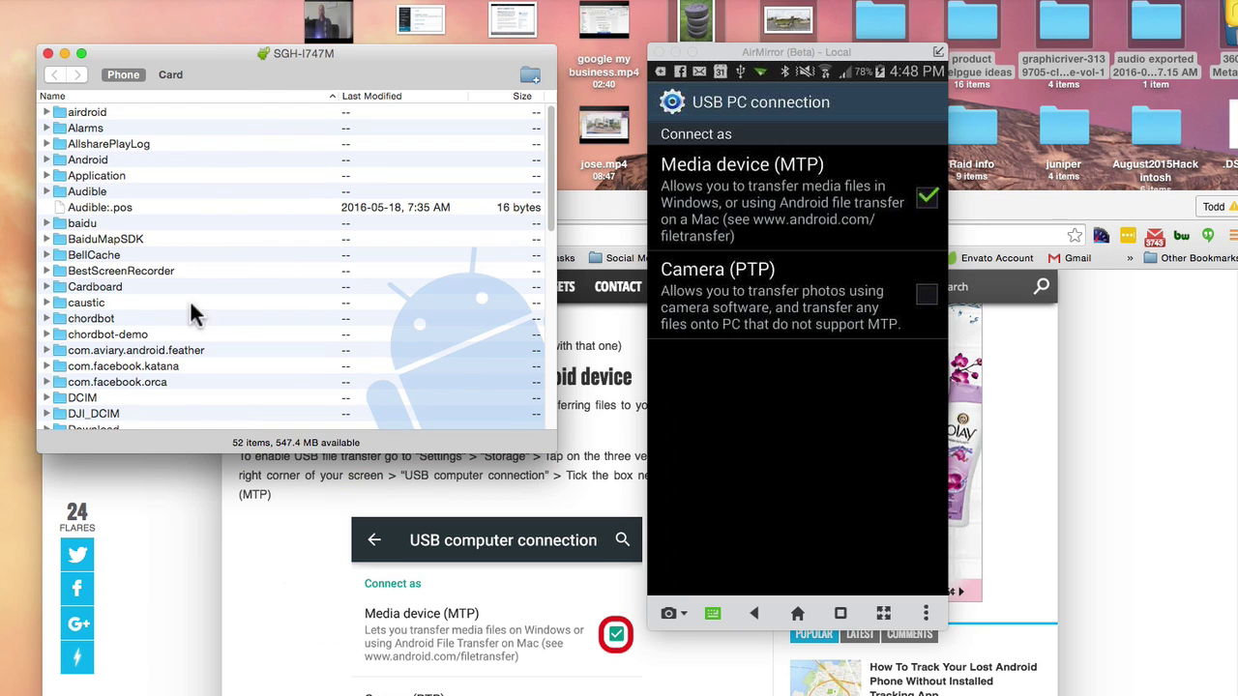
scroll(170, 294, "down", 5)
scroll(170, 293, "up", 5)
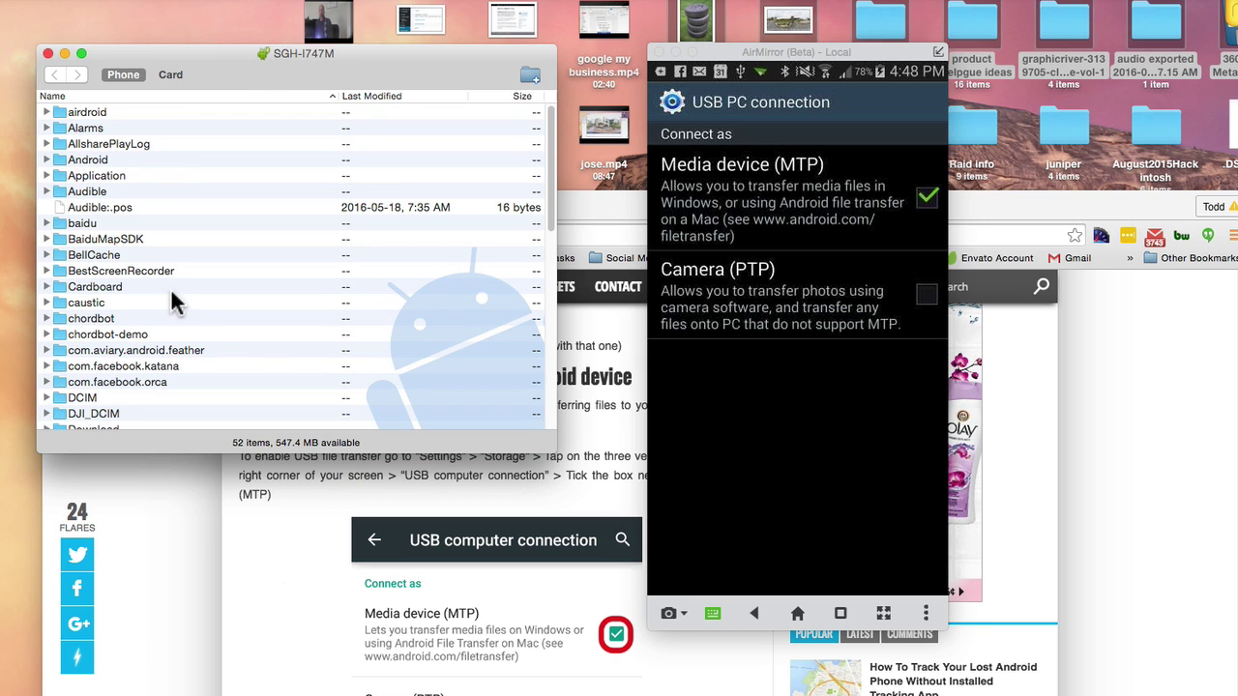
left_click(175, 75)
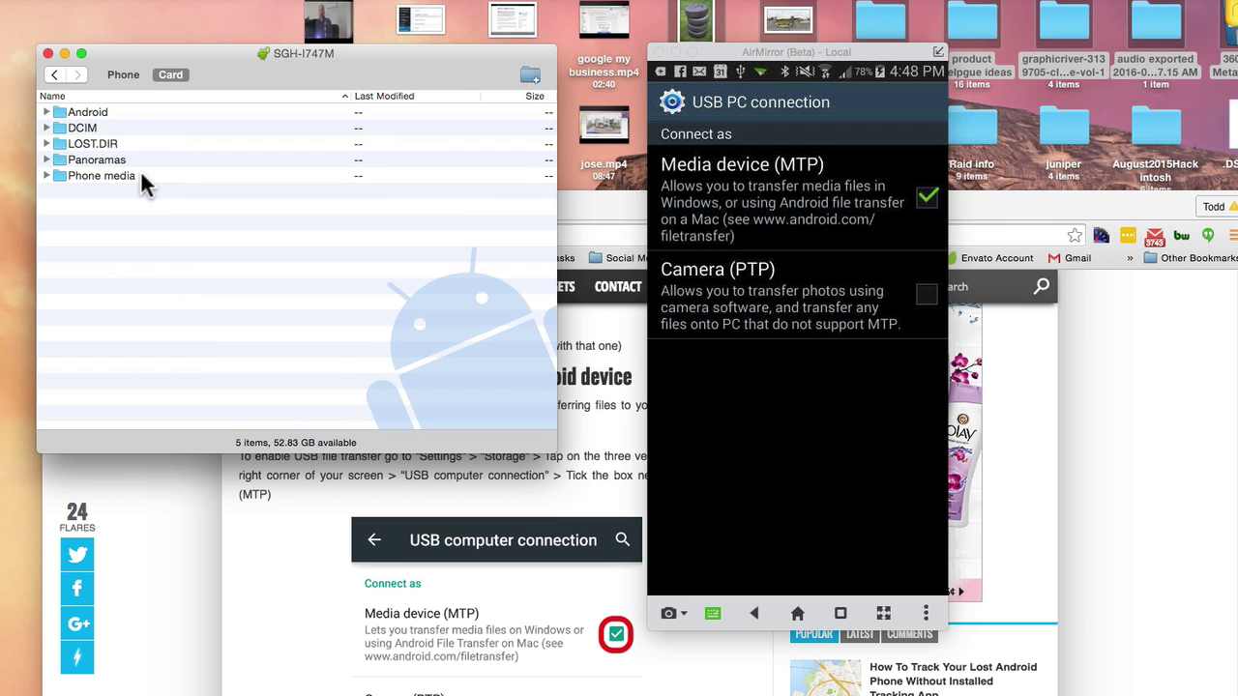
left_click(53, 160)
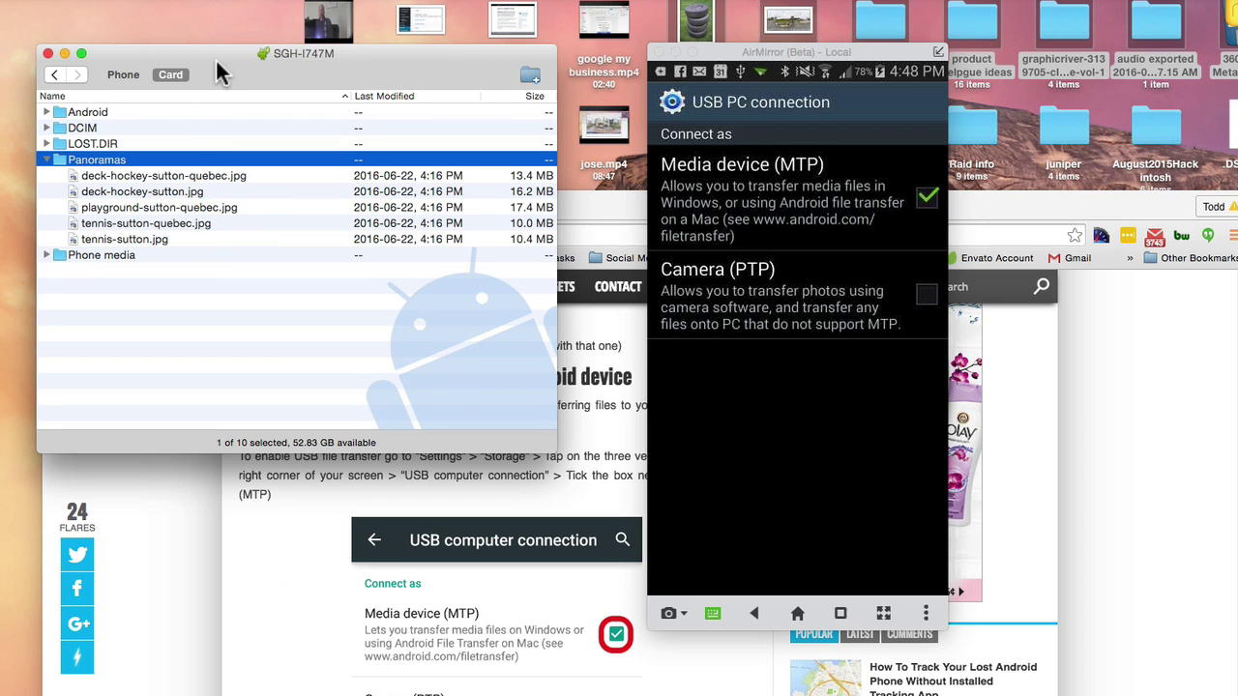
left_click_drag(118, 60, 114, 56)
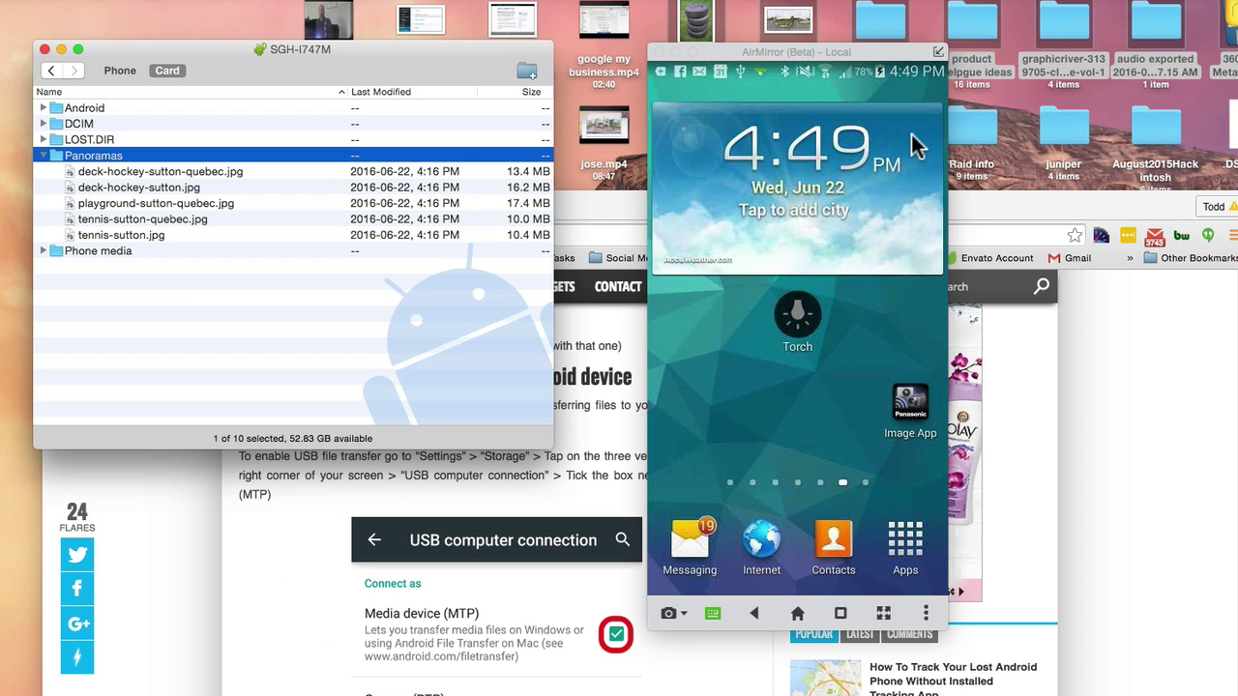
Open the phone's USB connection options from its notifications again and switch the connection to Camera (PTP)
left_click(786, 79)
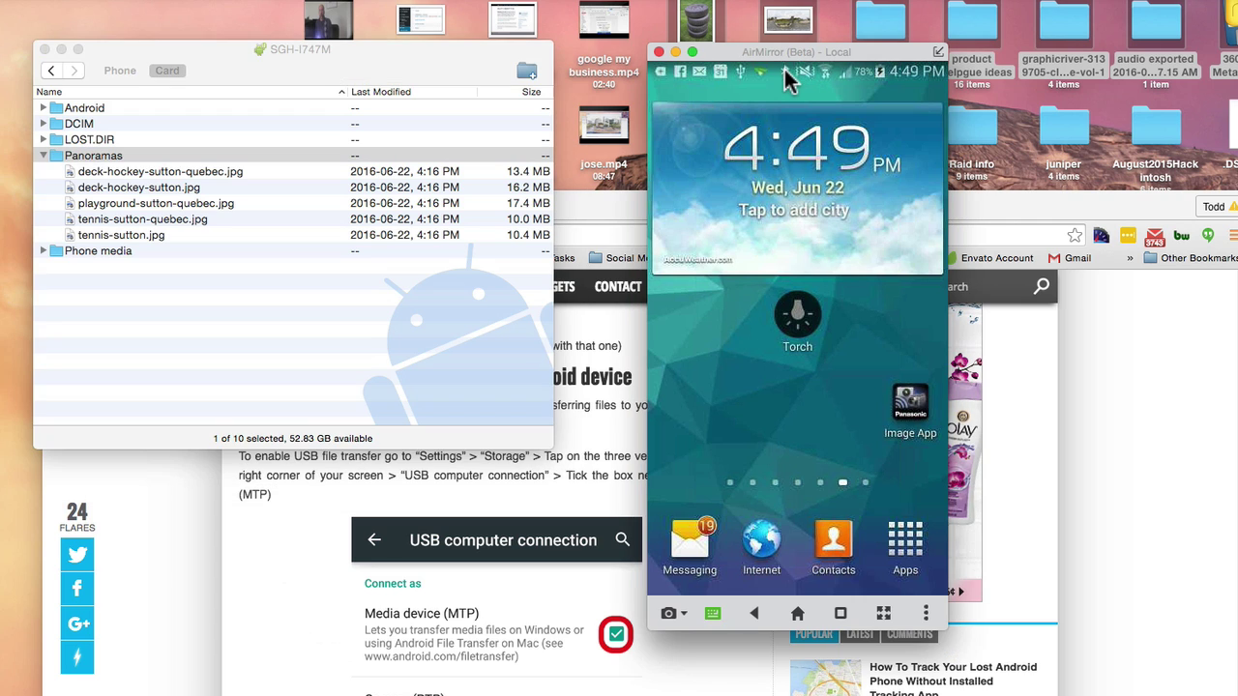
left_click_drag(785, 79, 787, 266)
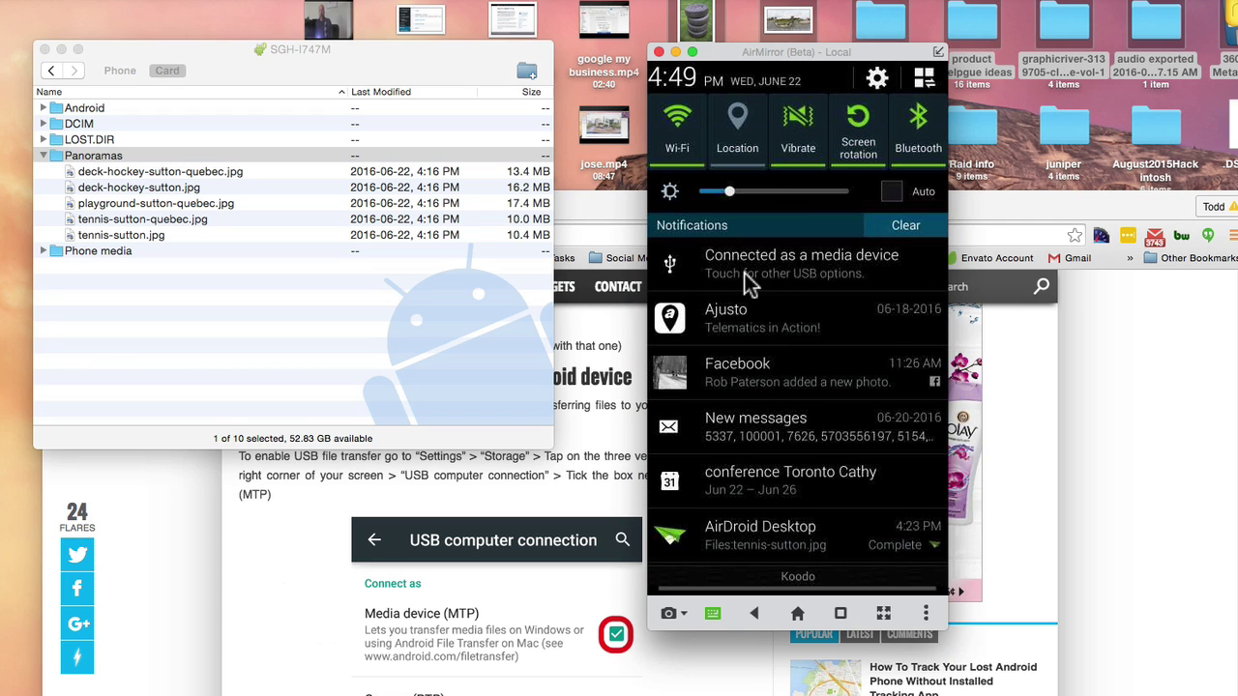
left_click(752, 271)
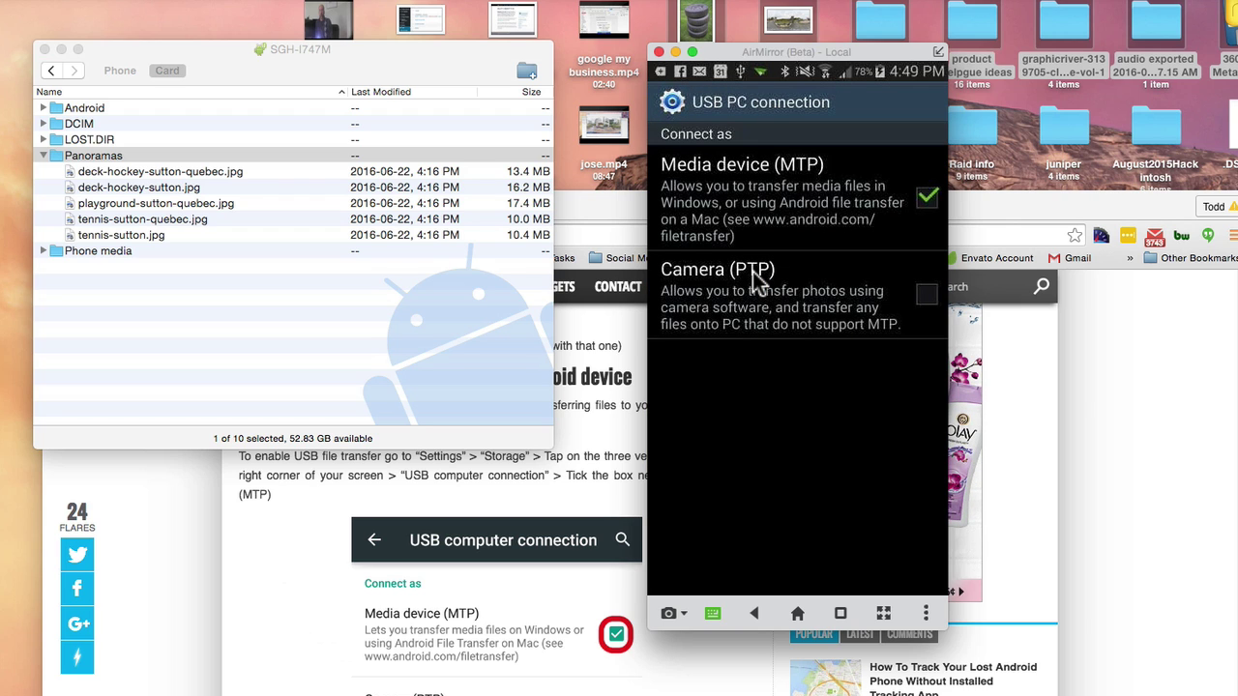
left_click(927, 295)
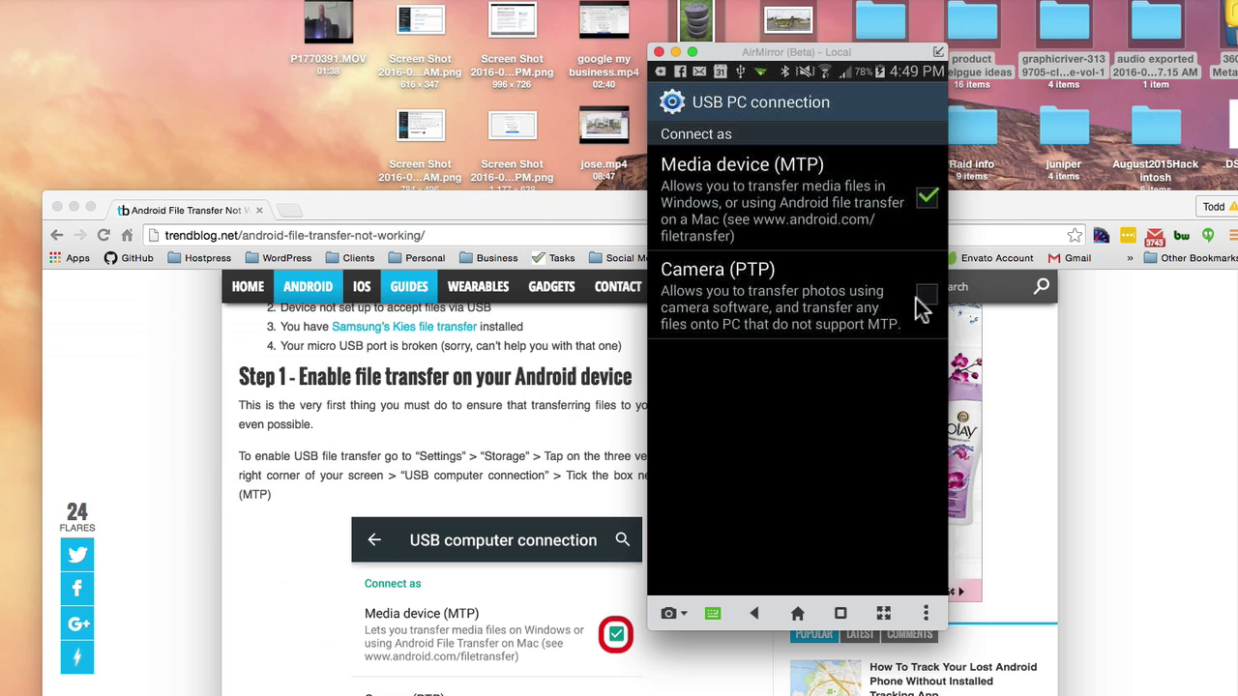
Switch the USB connection back to Media device (MTP) and move the file transfer window next to the mirrored phone
left_click(926, 200)
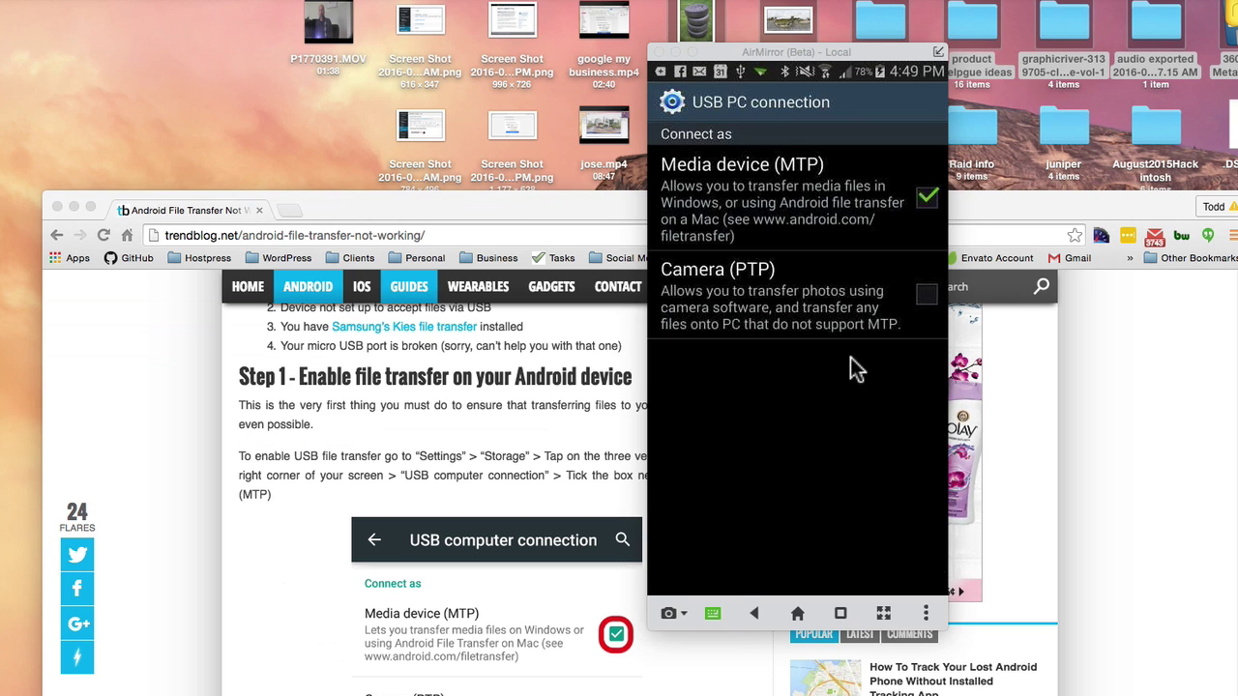
left_click_drag(446, 513, 338, 148)
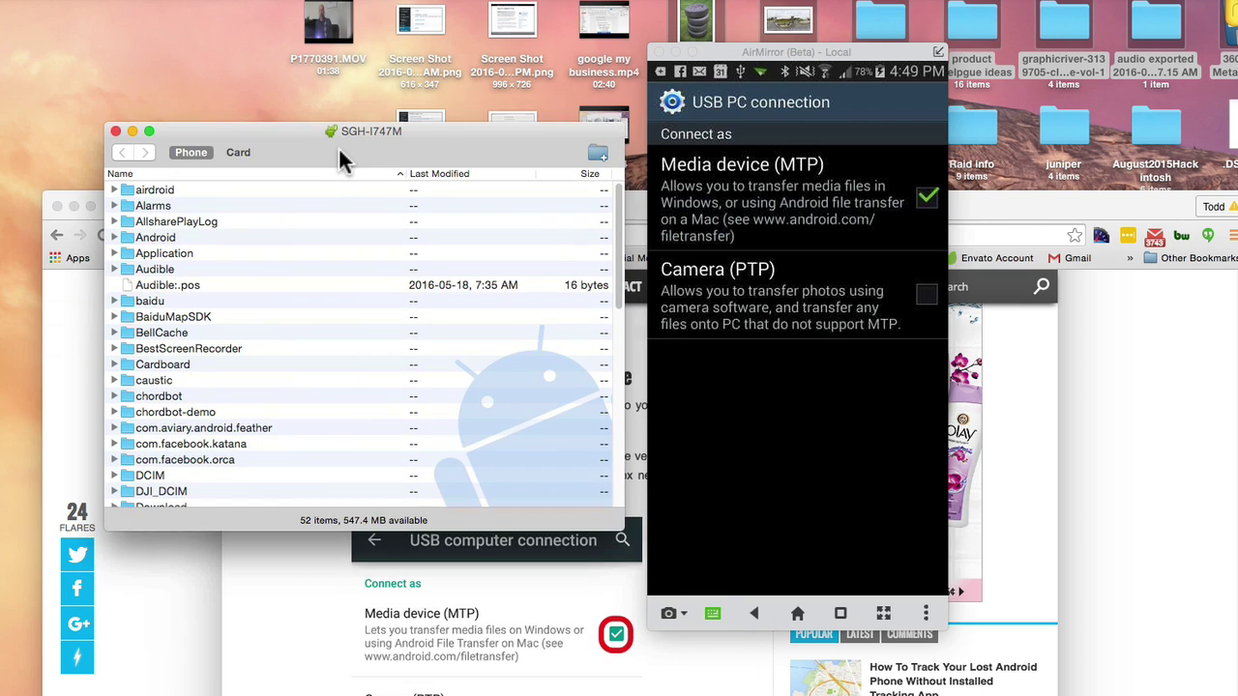